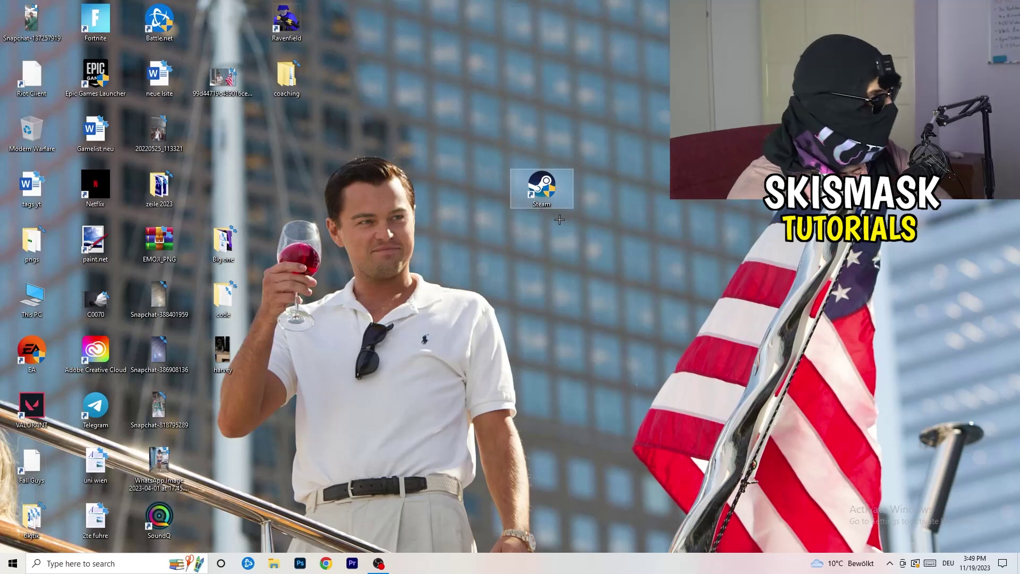
# Review the compatibility mode and administrator settings in the Steam shortcut's properties, then accept and close the dialog
pyautogui.rightClick(547, 186)
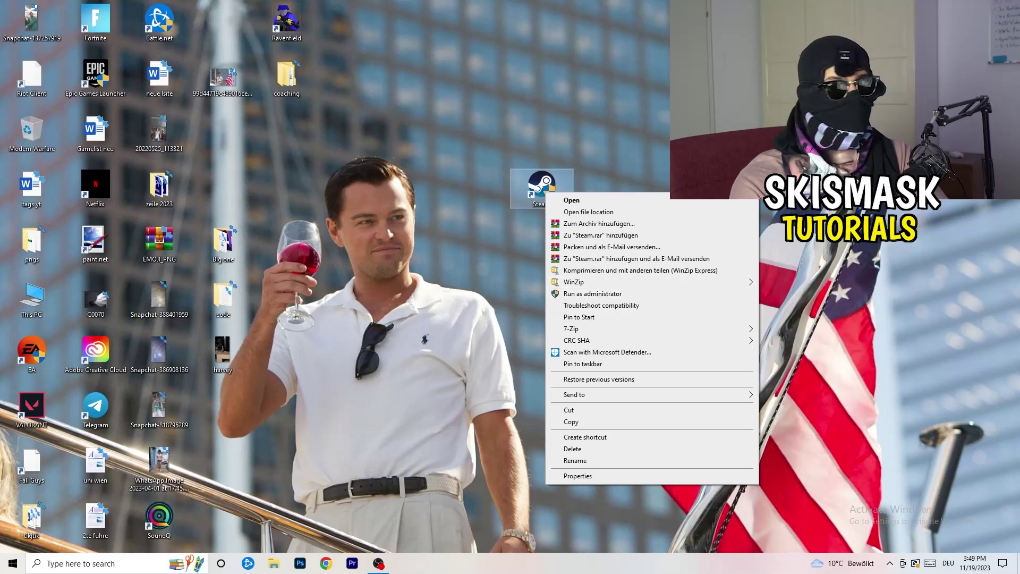
pyautogui.click(576, 476)
pyautogui.moveTo(637, 198); pyautogui.dragTo(449, 152)
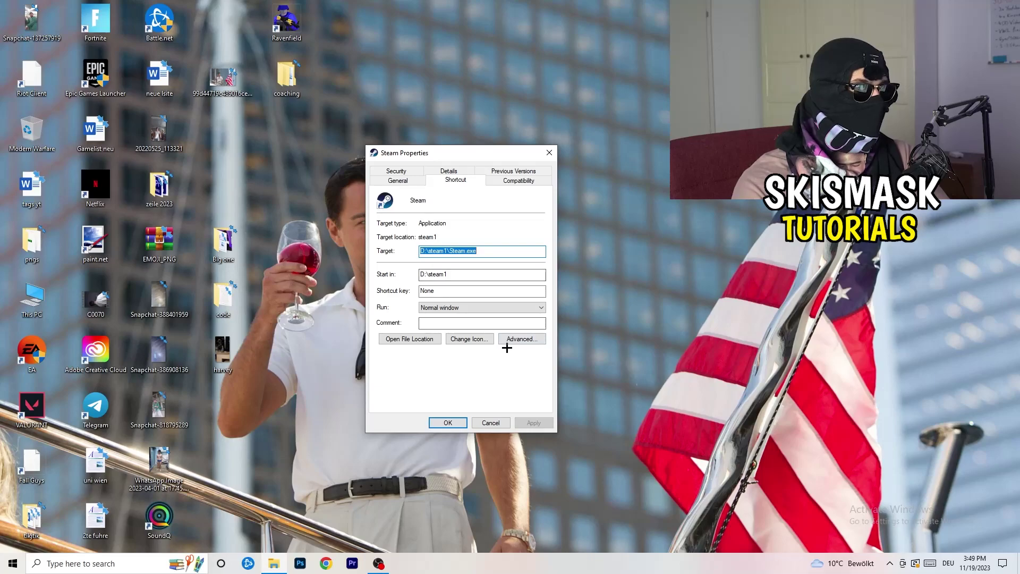
pyautogui.click(523, 182)
pyautogui.moveTo(469, 156); pyautogui.dragTo(589, 111)
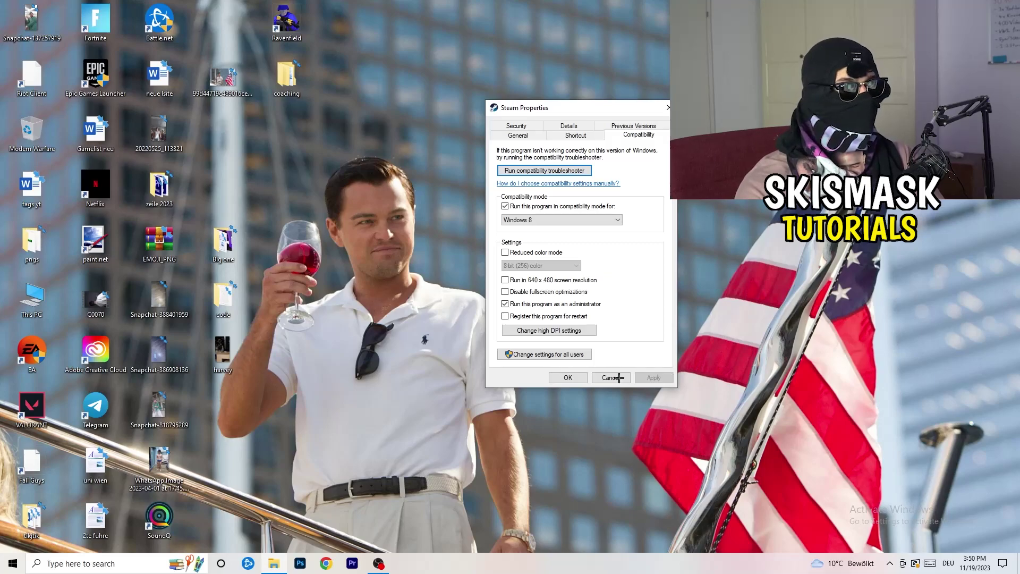
pyautogui.click(576, 377)
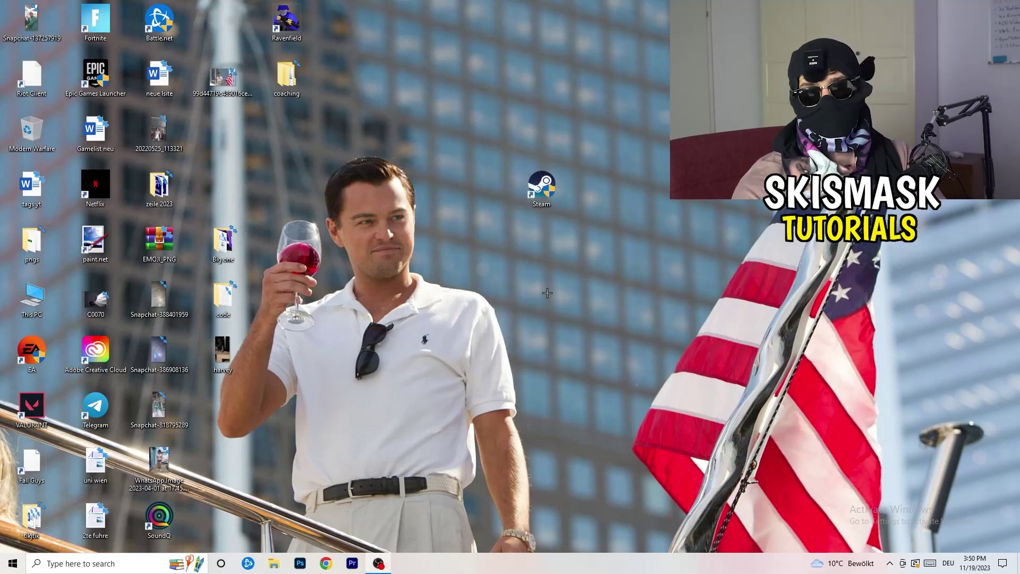
# Move the Steam shortcut closer to the other desktop icons and check its compatibility settings again
pyautogui.moveTo(534, 192); pyautogui.dragTo(482, 190)
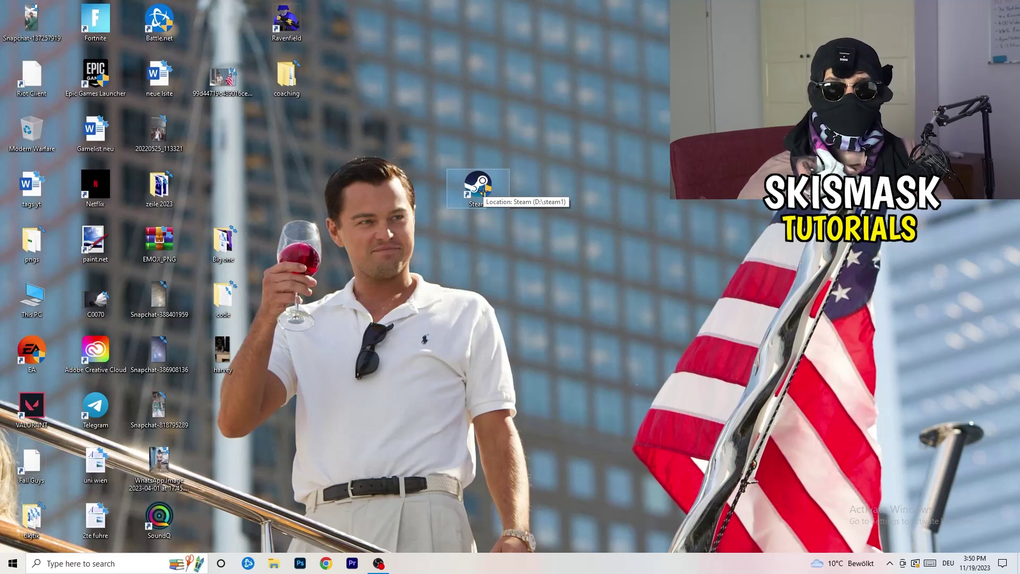
pyautogui.moveTo(483, 191); pyautogui.dragTo(356, 192)
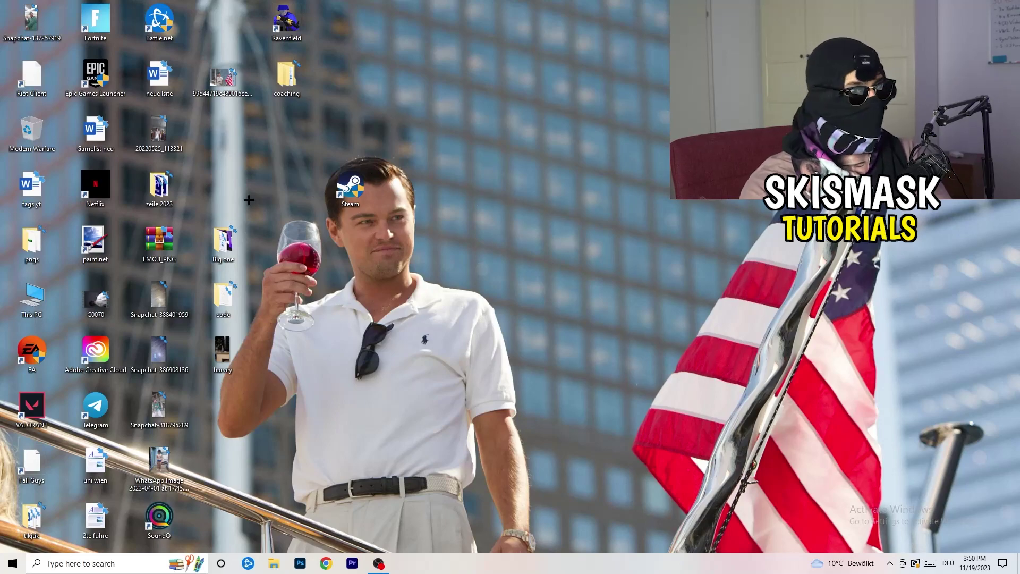
pyautogui.rightClick(351, 197)
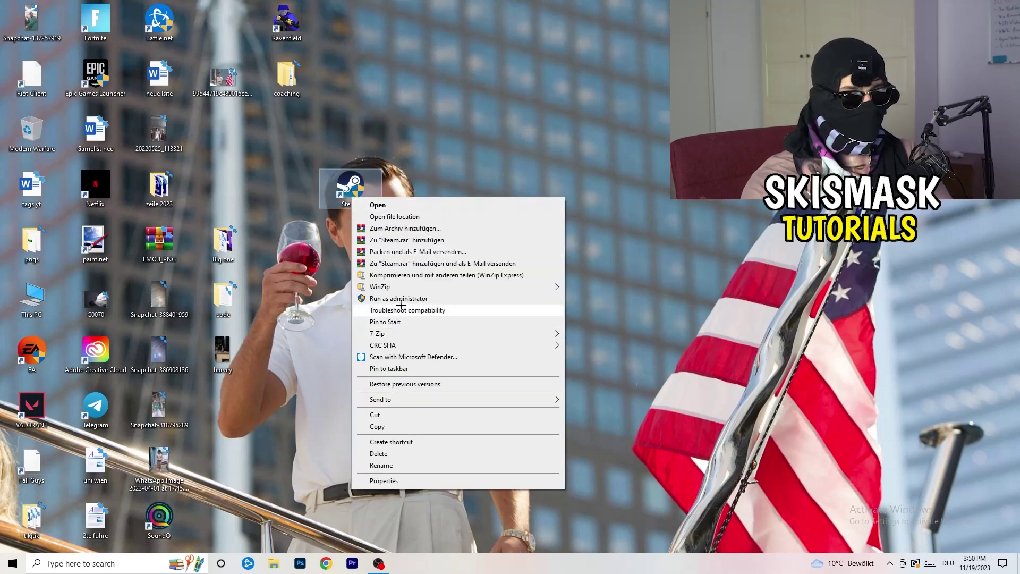
pyautogui.click(382, 480)
pyautogui.click(507, 234)
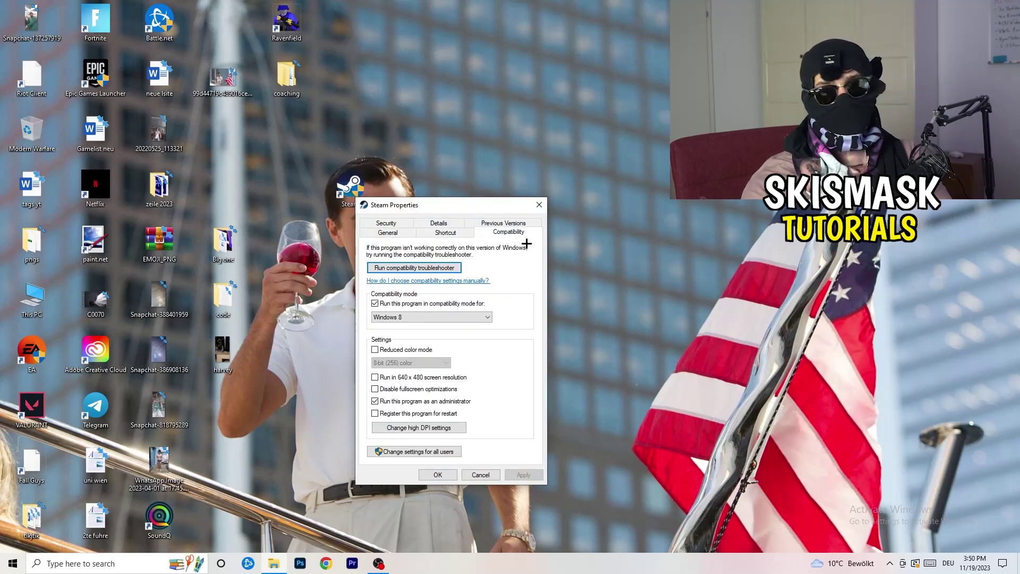
pyautogui.click(539, 205)
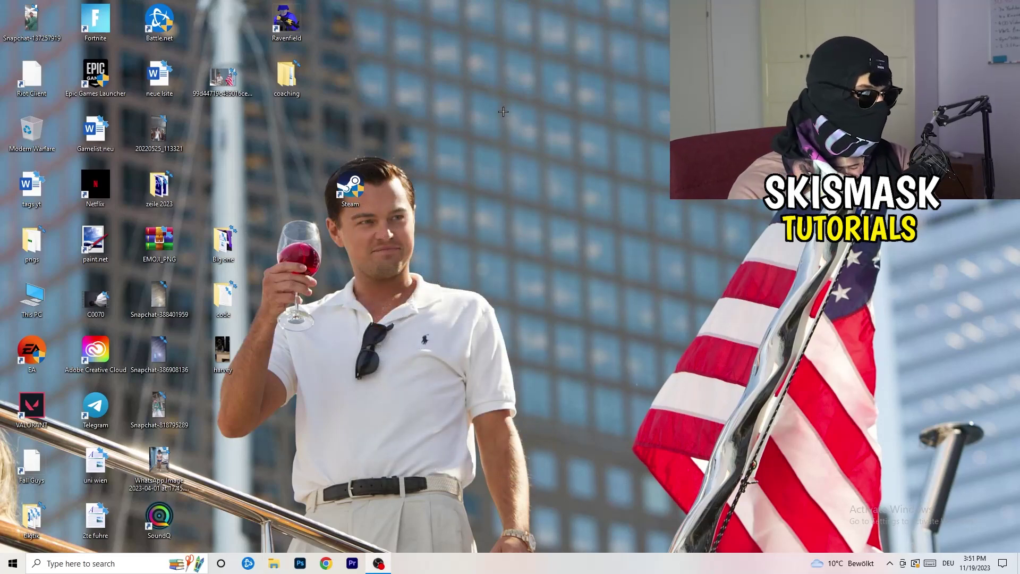
# Open Task Manager and maximize its window
pyautogui.moveTo(517, 571)
pyautogui.mouseDown()
pyautogui.moveTo(871, 296)
pyautogui.moveTo(519, 536)
pyautogui.moveTo(519, 566)
pyautogui.mouseUp()
pyautogui.rightClick(519, 565)
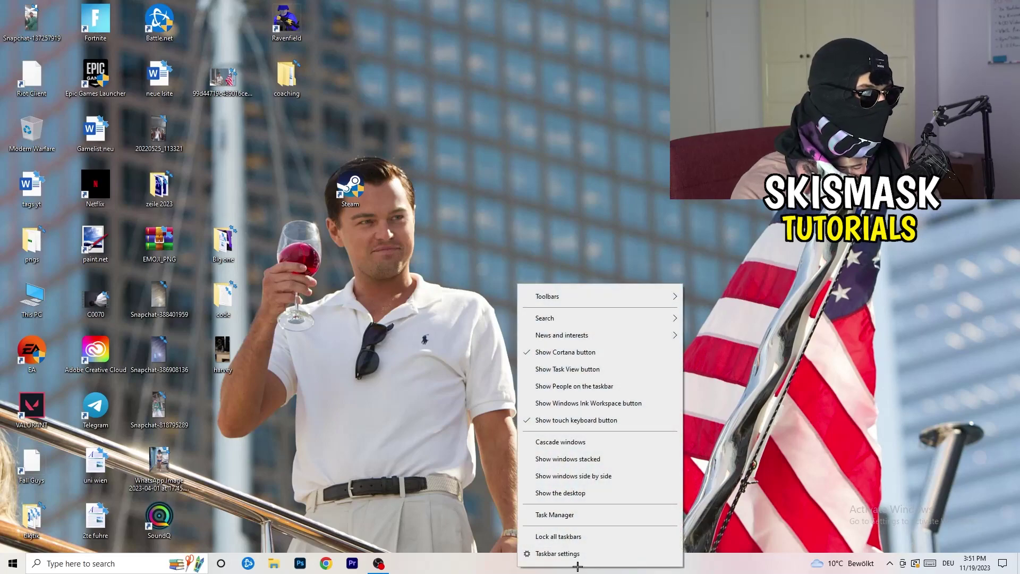
pyautogui.click(568, 515)
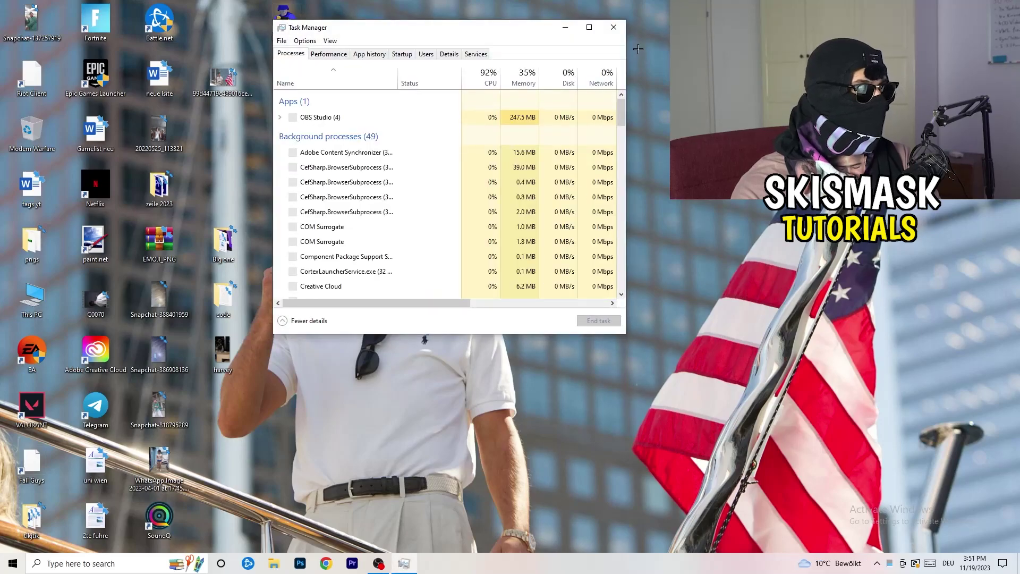
pyautogui.click(592, 25)
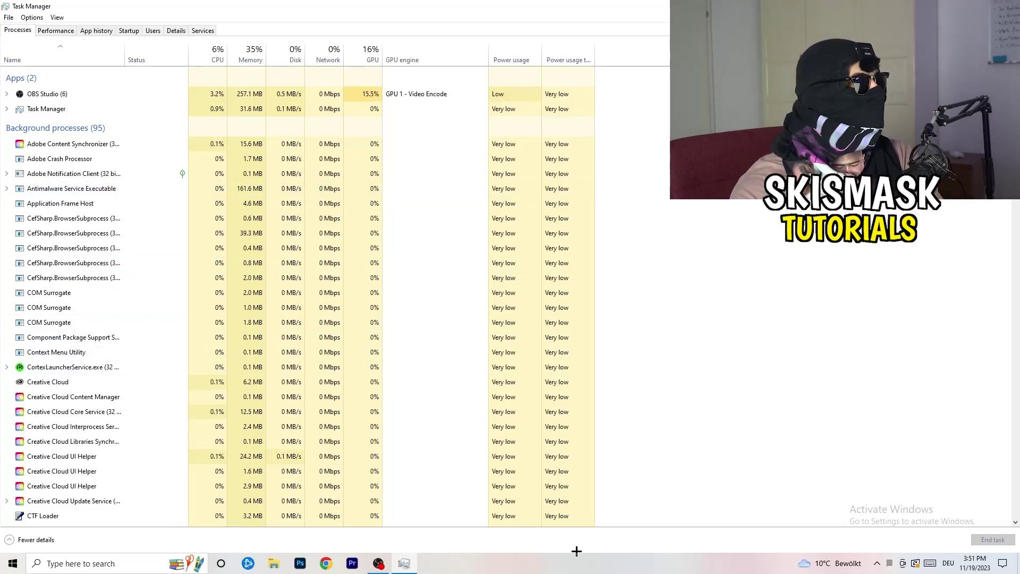
# View the detailed process list and show the priority levels available for a Creative Cloud process
pyautogui.click(170, 31)
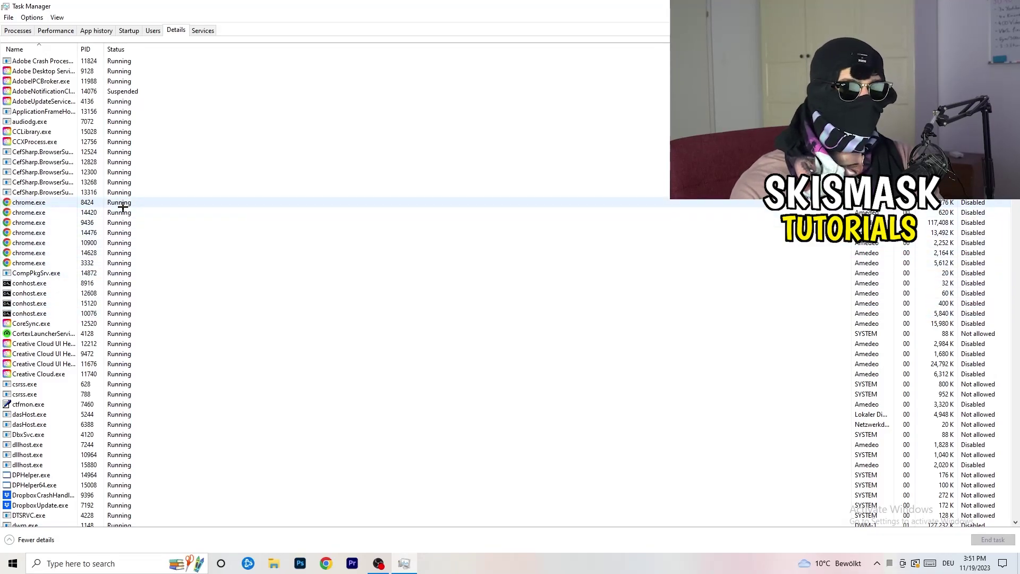
pyautogui.scroll(-3, 123, 207)
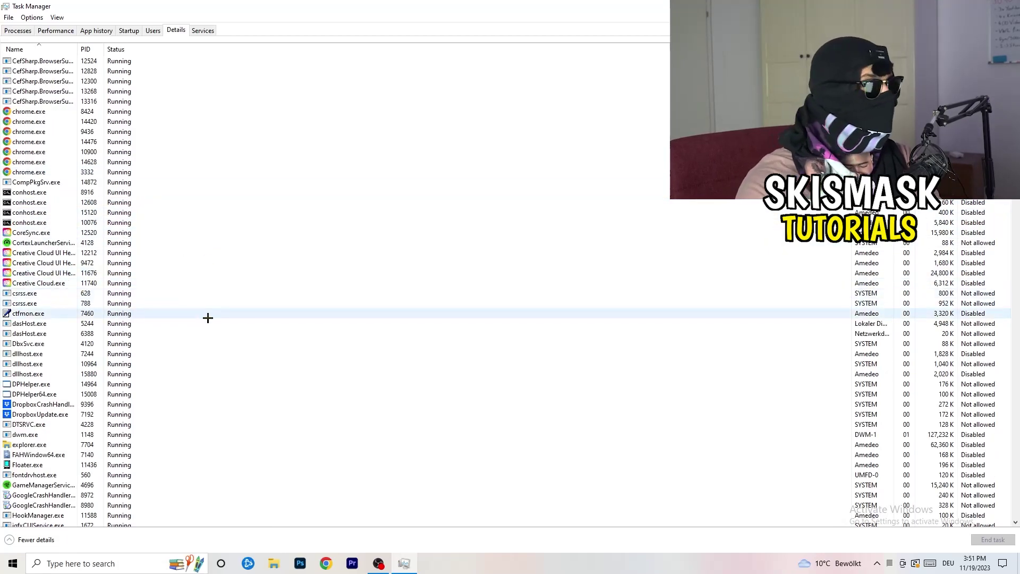
pyautogui.rightClick(42, 272)
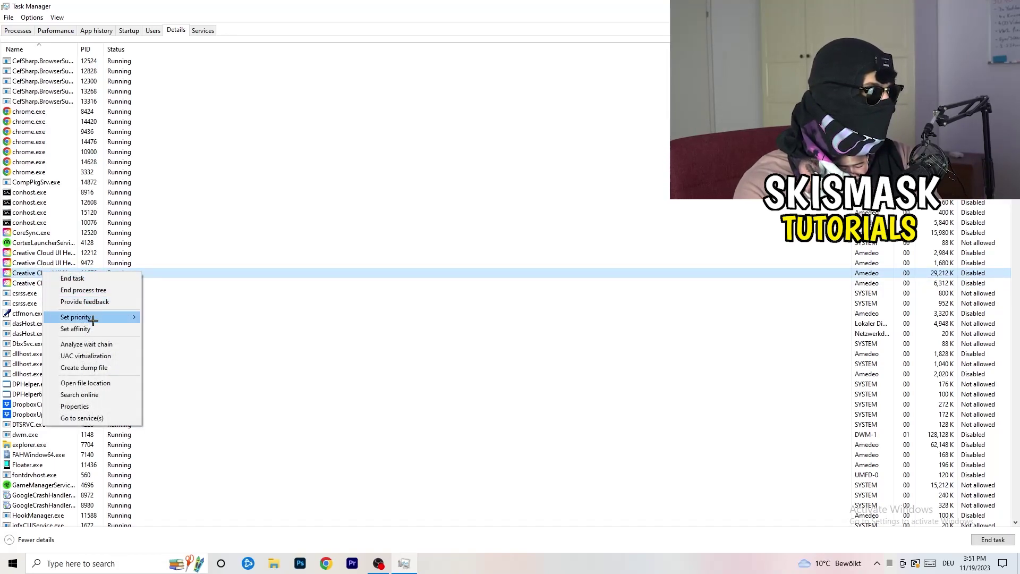
pyautogui.moveTo(93, 320)
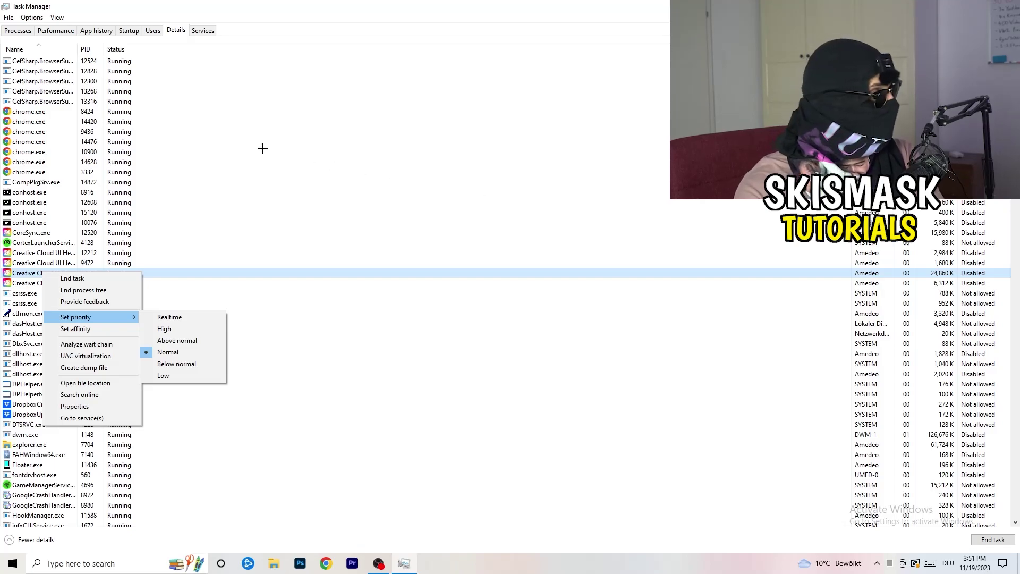
# Review the startup programs and show the option to disable File Association Helper, leaving it unapplied
pyautogui.click(135, 30)
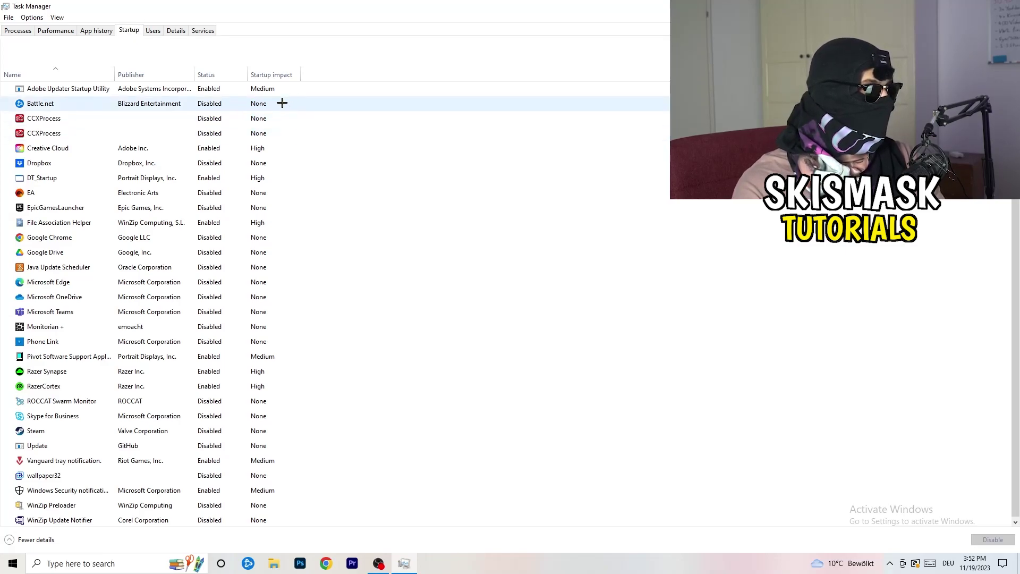
pyautogui.scroll(-1, 296, 471)
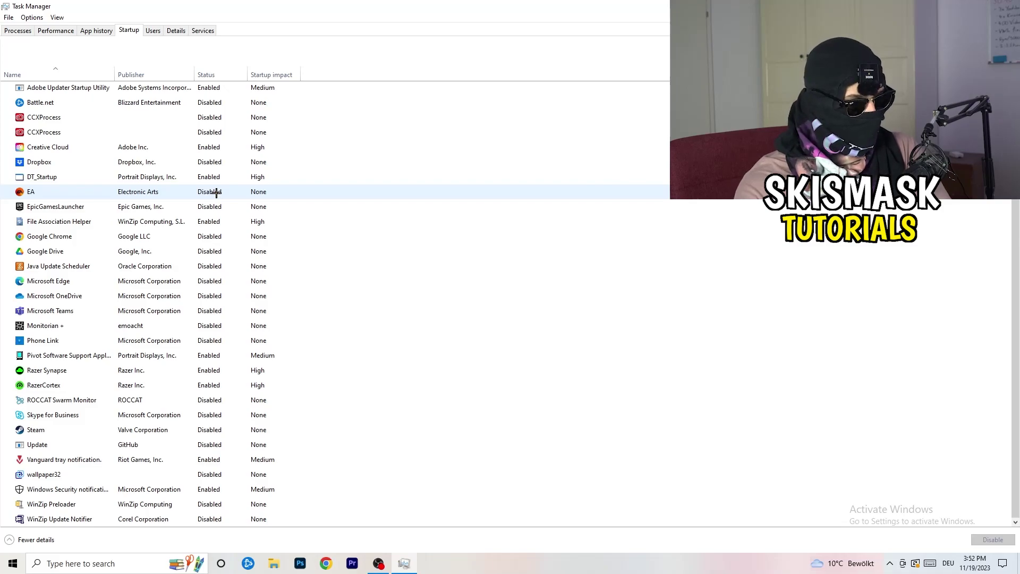
pyautogui.rightClick(219, 223)
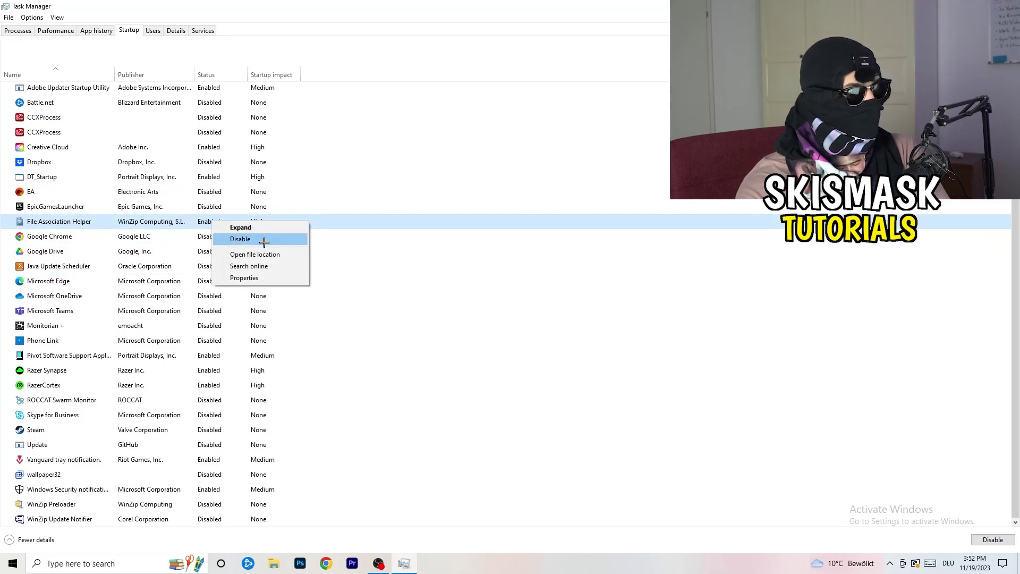
pyautogui.click(416, 77)
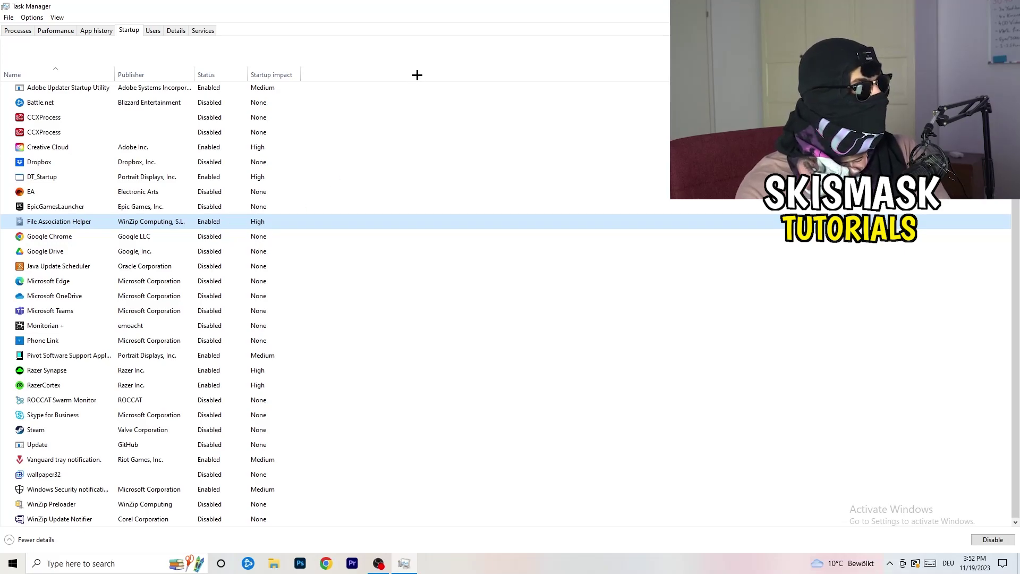
# Sort the running processes by CPU and GPU usage and look through the list for resource-heavy ones
pyautogui.click(24, 31)
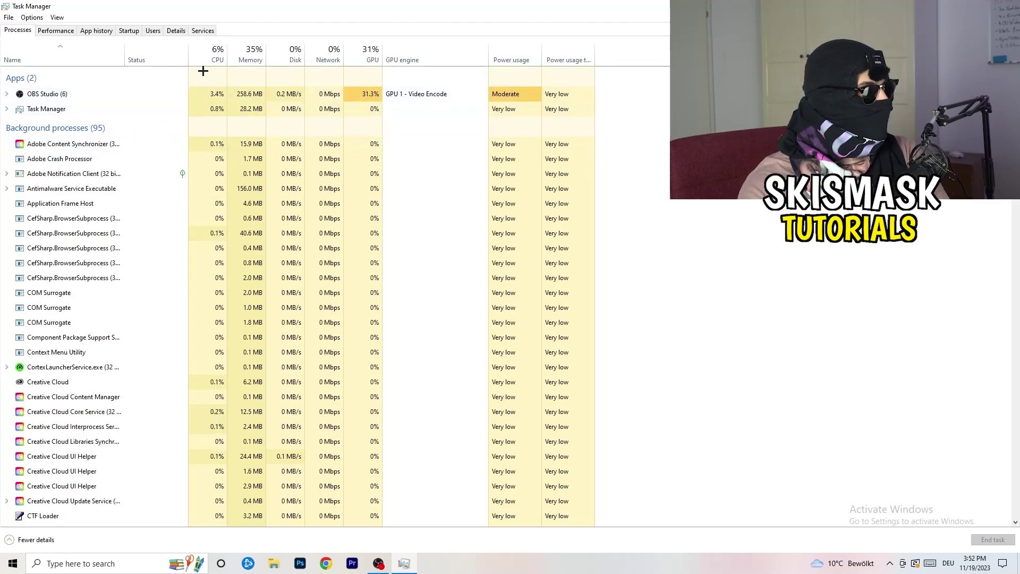
pyautogui.click(217, 44)
pyautogui.click(370, 54)
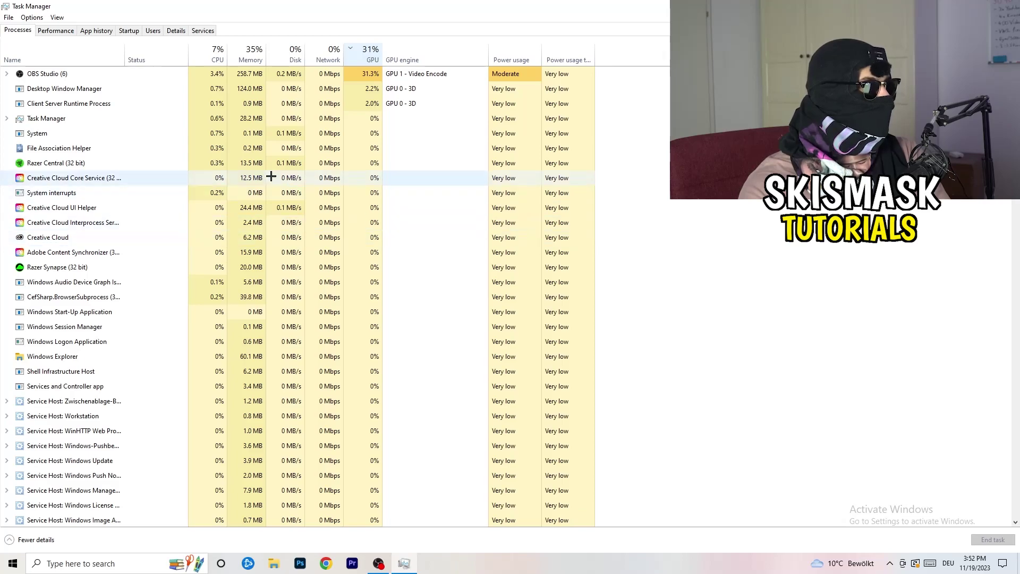
pyautogui.click(367, 53)
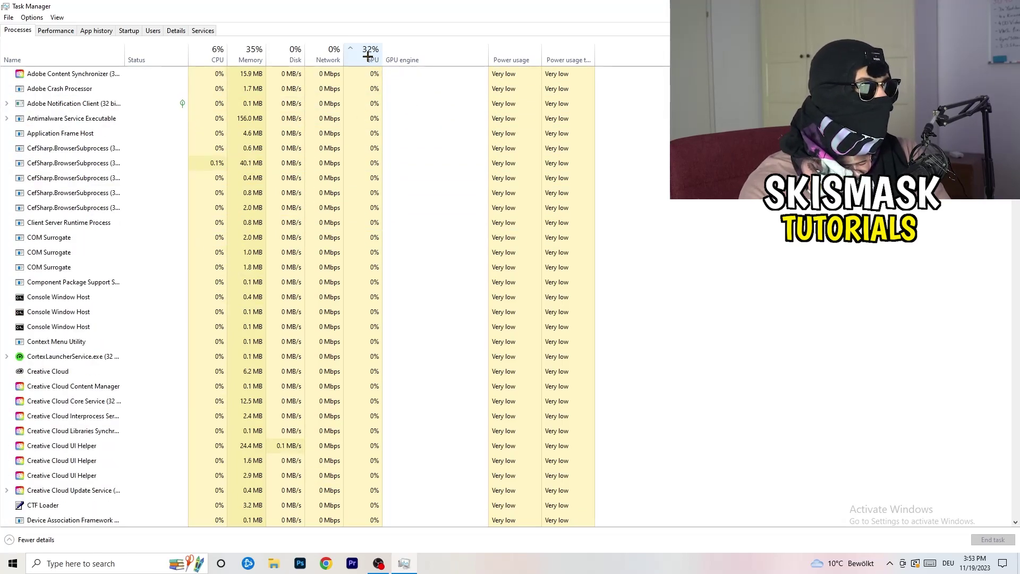
pyautogui.scroll(-15, 374, 167)
pyautogui.scroll(14, 376, 168)
pyautogui.scroll(2, 377, 168)
pyautogui.scroll(-20, 377, 165)
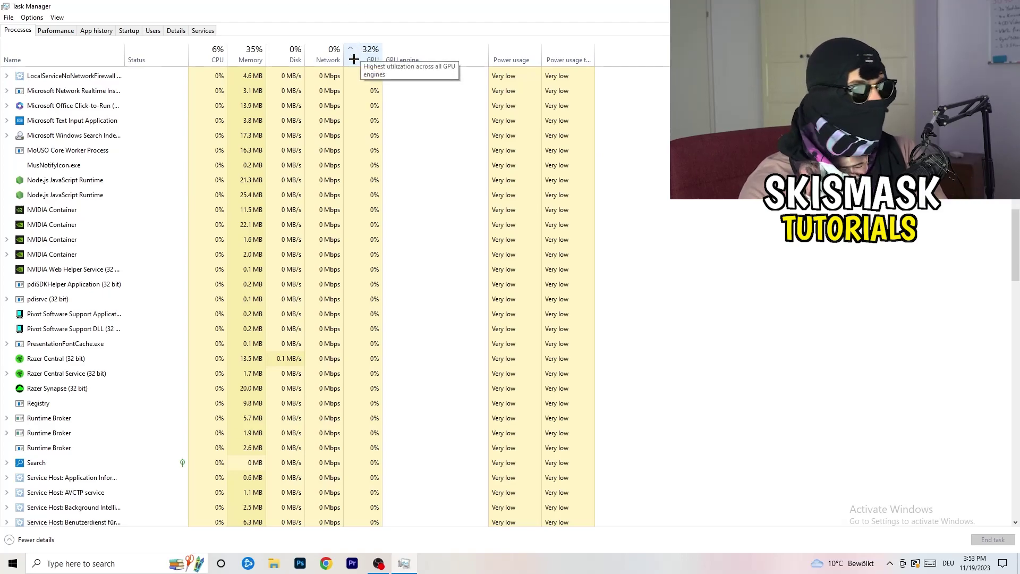
# Show the end-task option for the Microsoft Windows Search Indexer, sort processes by CPU usage, and close Task Manager
pyautogui.rightClick(346, 132)
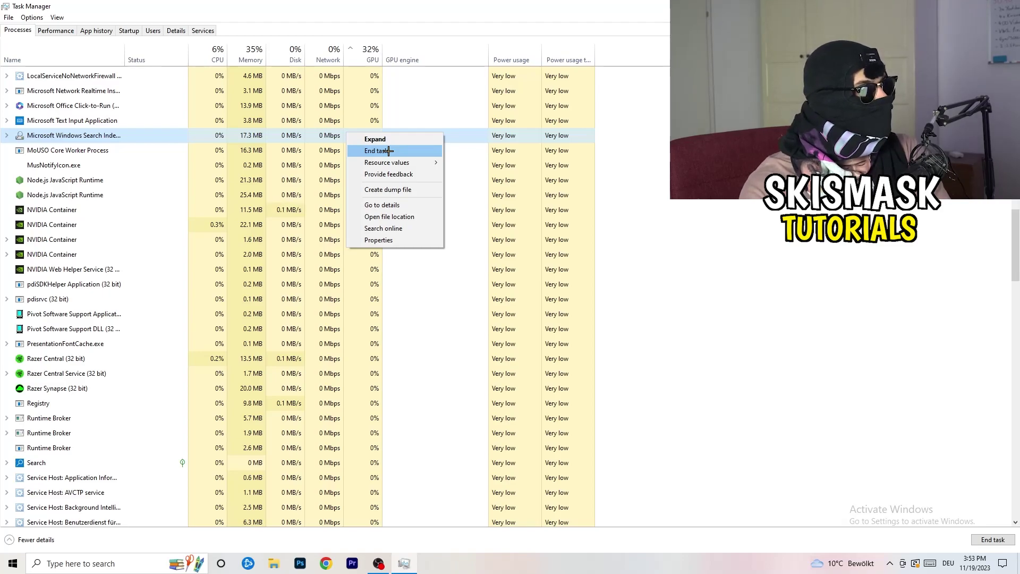
pyautogui.click(215, 53)
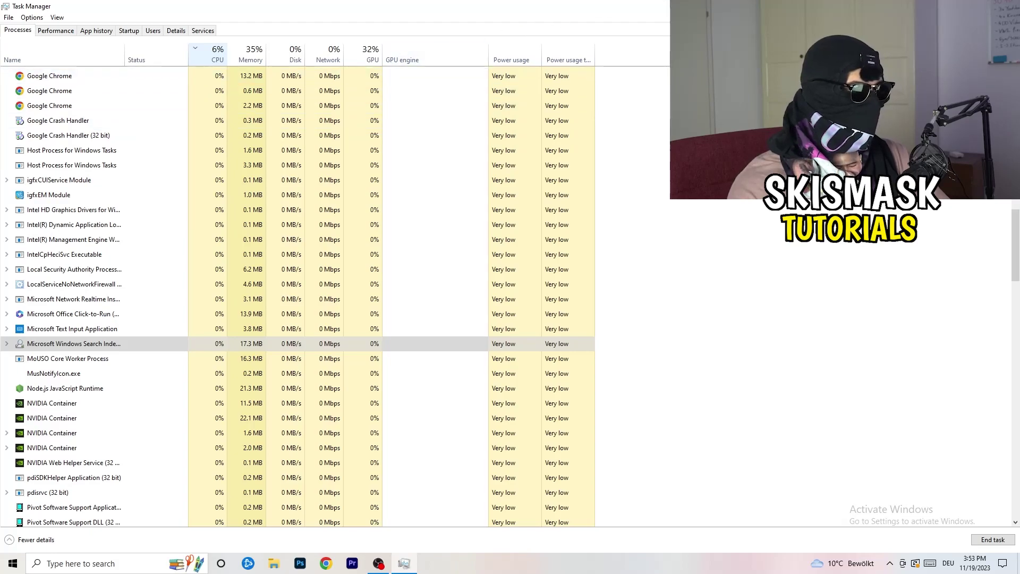
pyautogui.click(1007, 6)
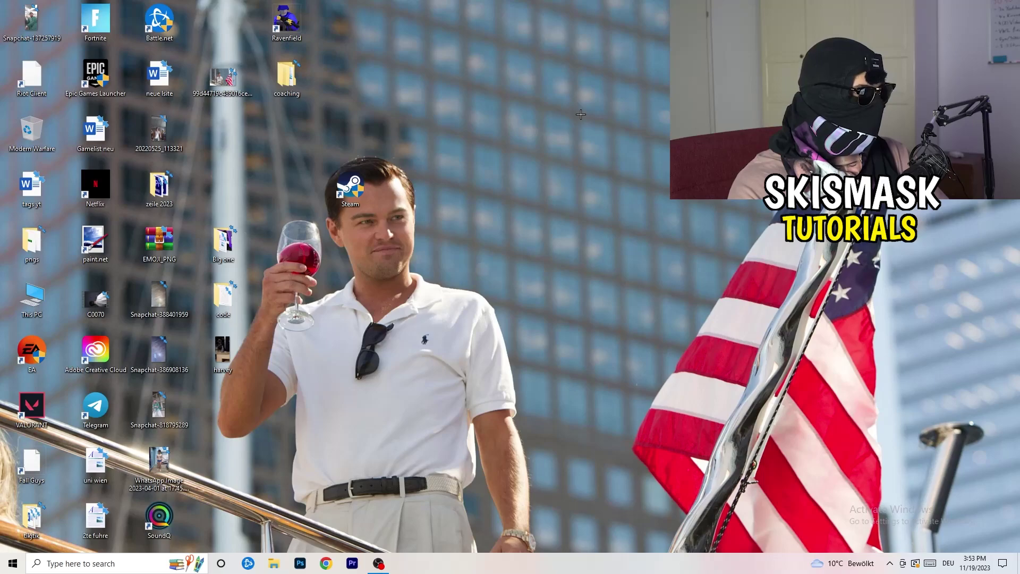
# Open the Windows Gaming settings and review the Xbox Game Bar, Captures and Game Mode options
pyautogui.click(2, 569)
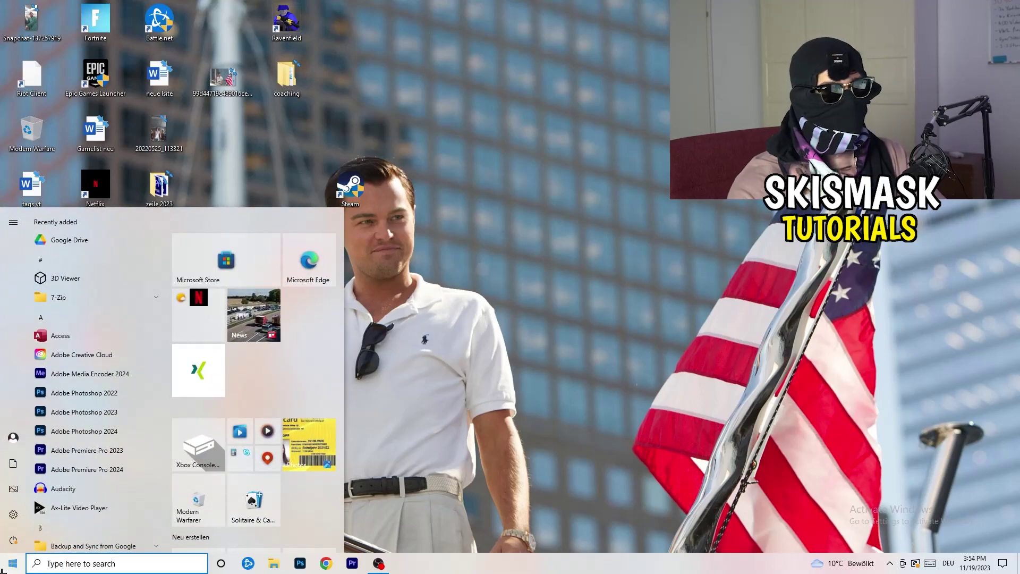
pyautogui.click(13, 514)
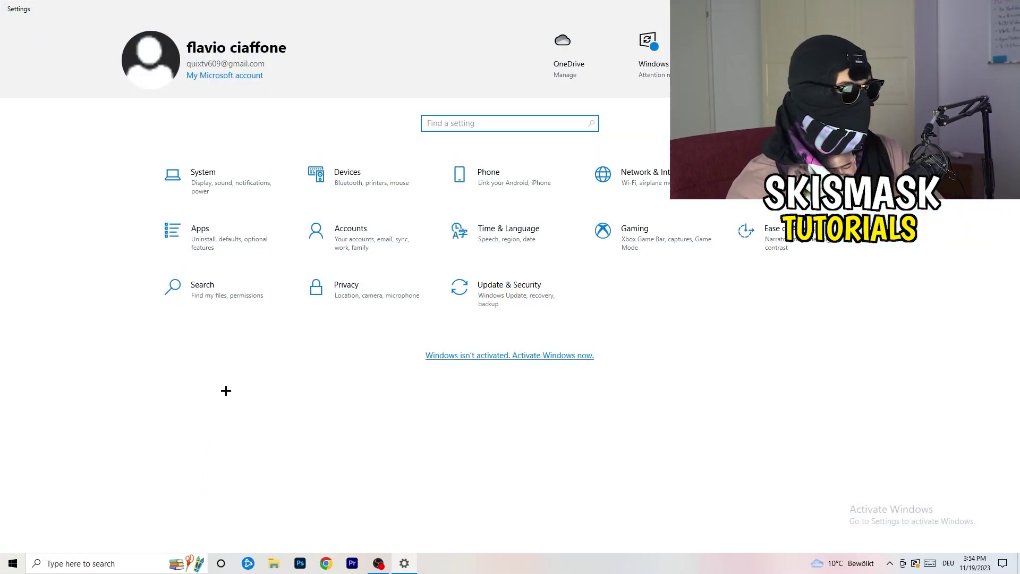
pyautogui.click(625, 238)
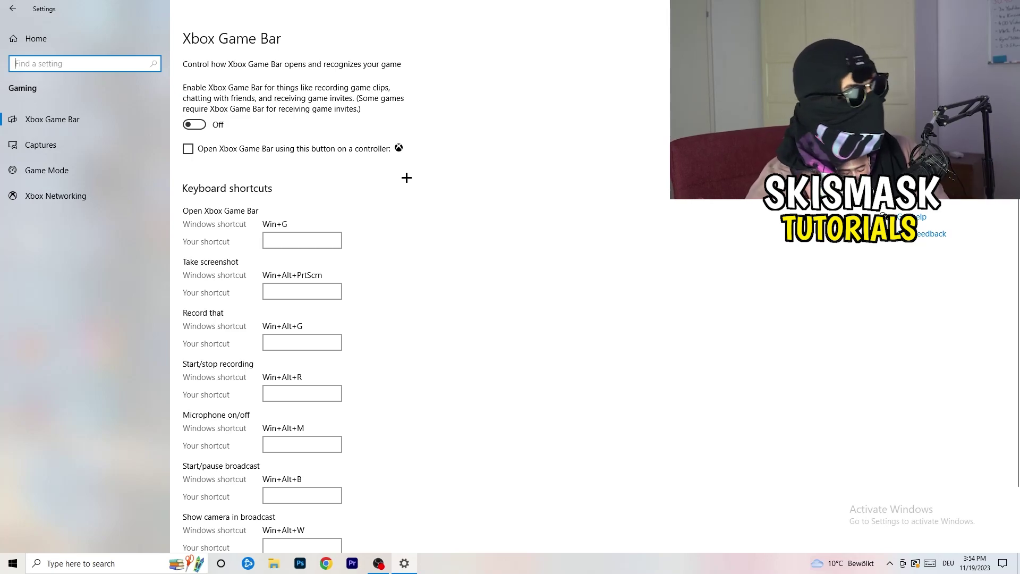
pyautogui.click(91, 139)
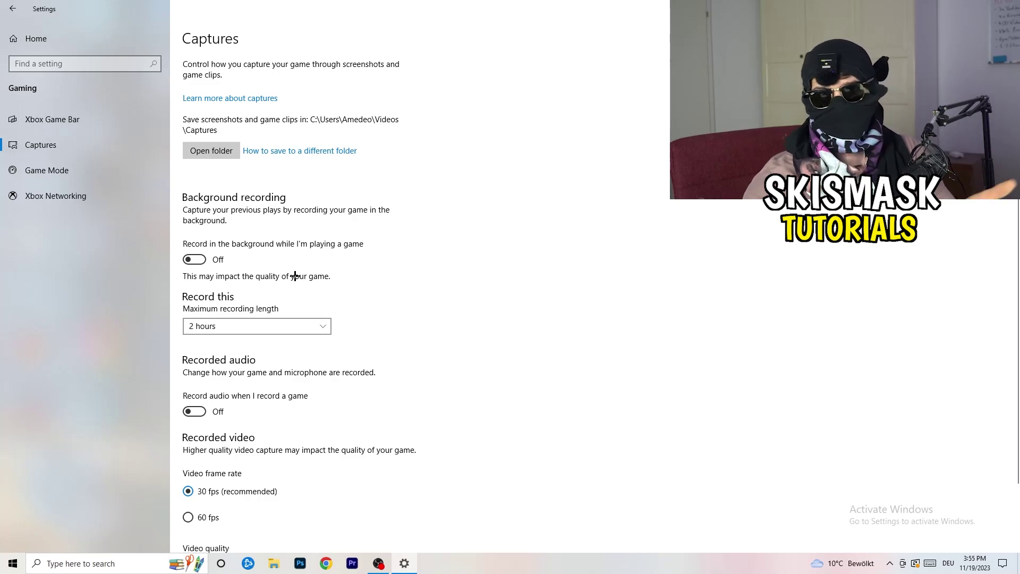
pyautogui.scroll(-2, 291, 276)
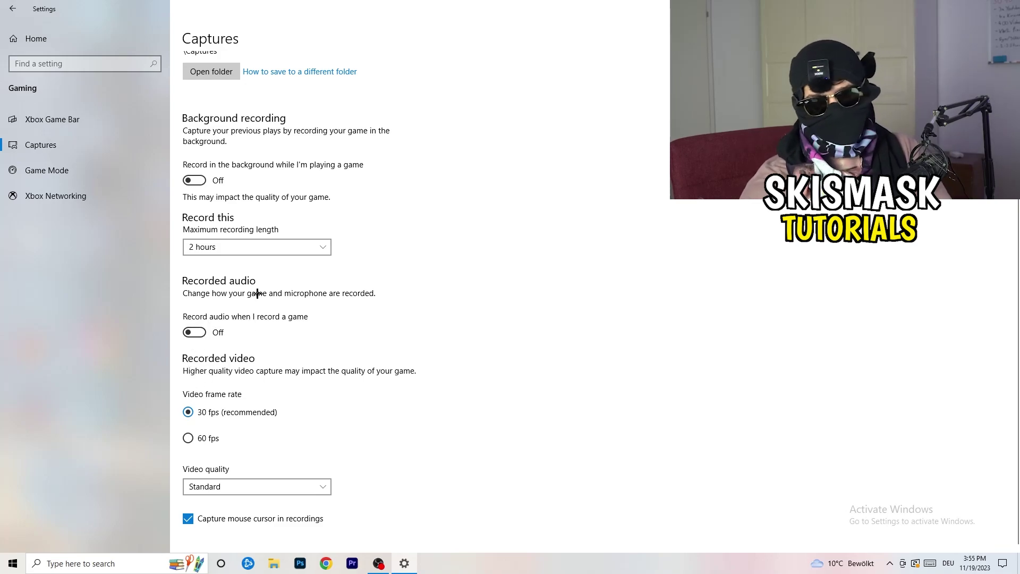
pyautogui.click(47, 170)
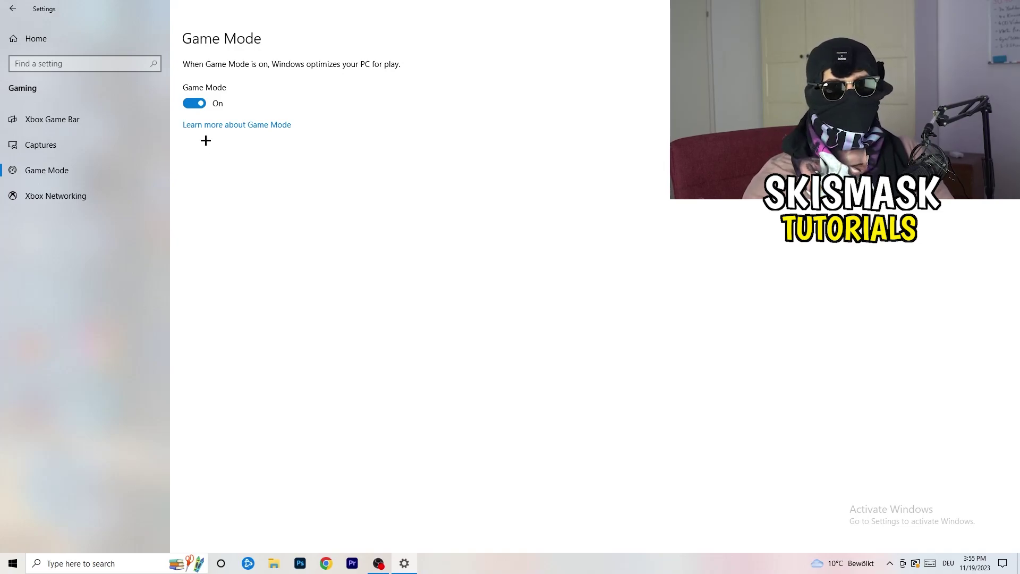
# Return to the Settings overview and open Windows Update under Update & Security
pyautogui.click(12, 8)
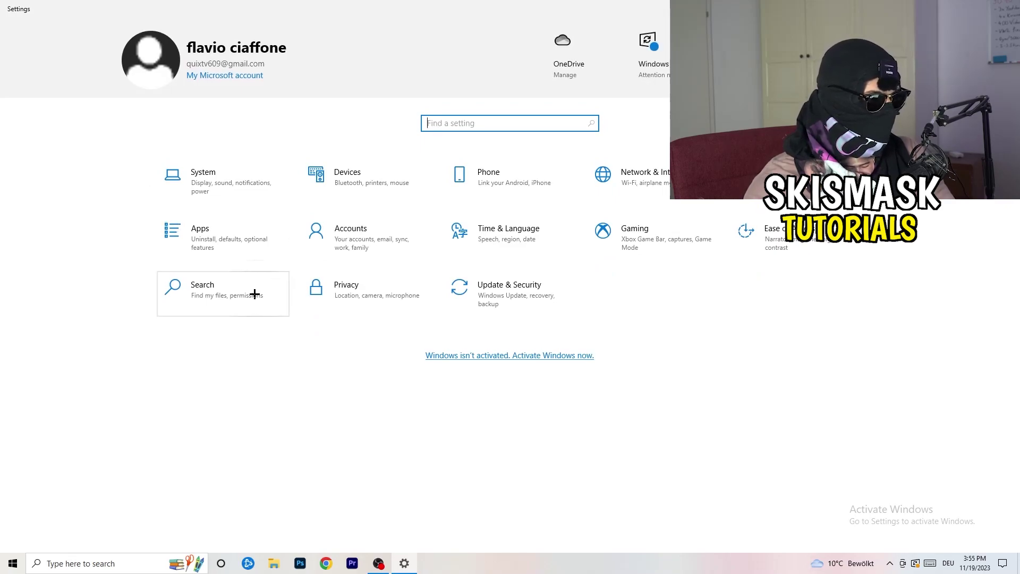
pyautogui.click(533, 307)
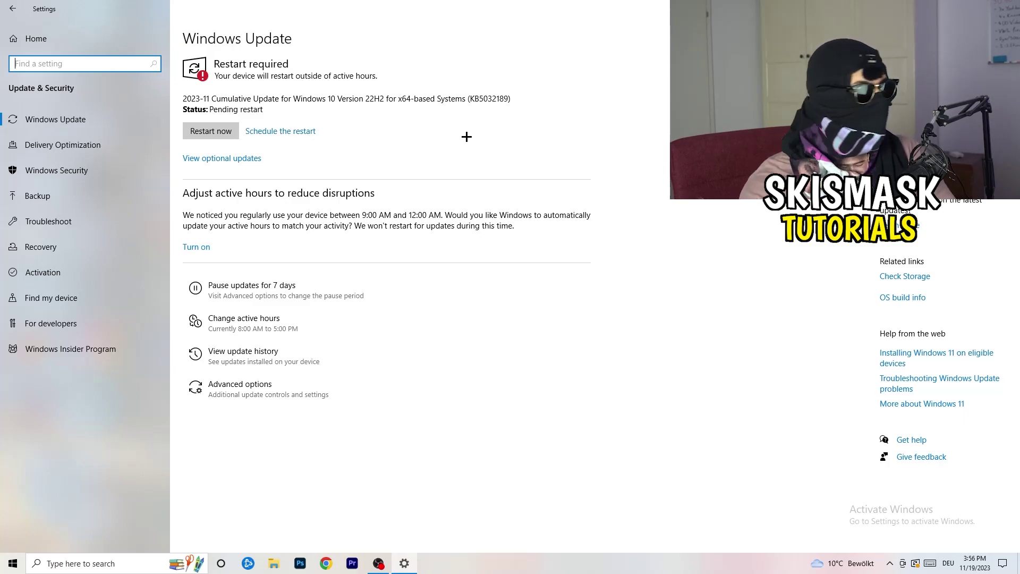
pyautogui.press('super+Down')
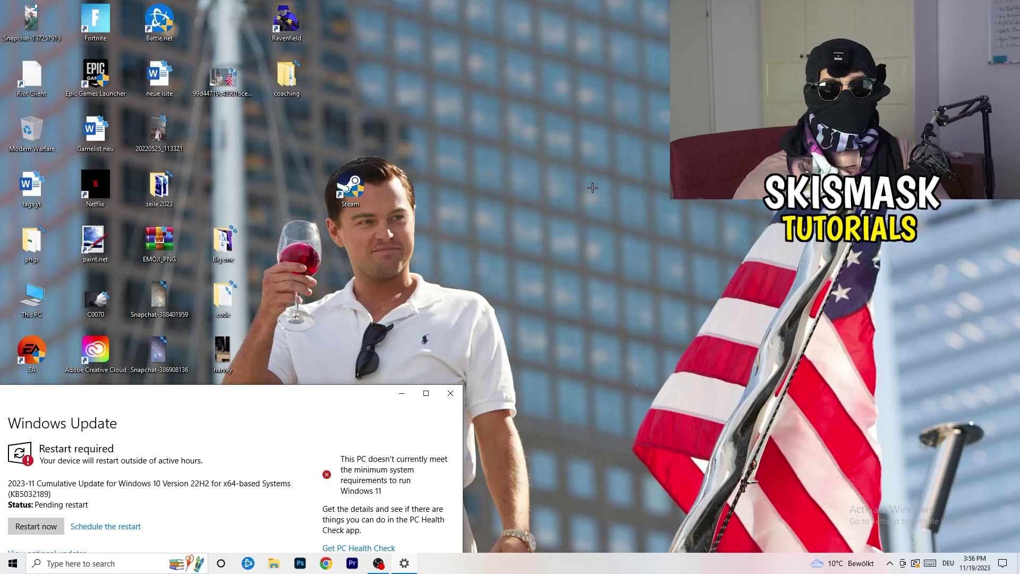
pyautogui.click(426, 393)
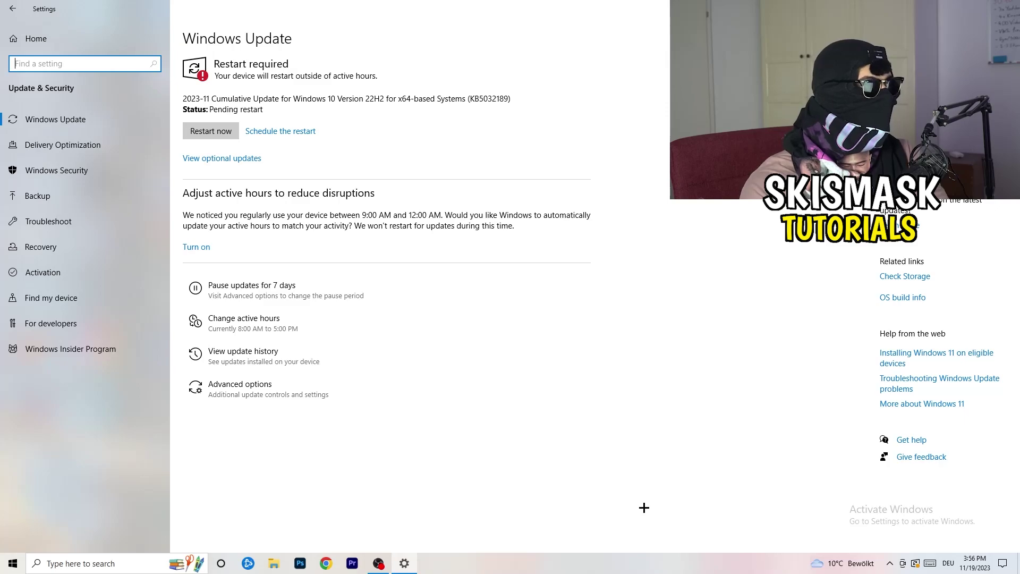
# Return to the Settings overview, open the System display settings, and review the scale, layout and display resolution options
pyautogui.click(13, 8)
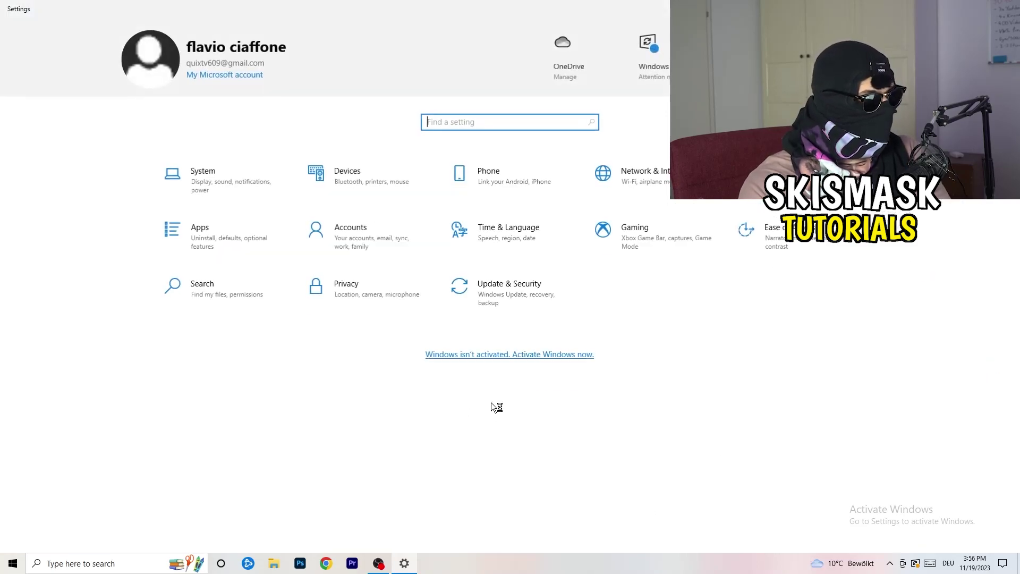
pyautogui.click(213, 178)
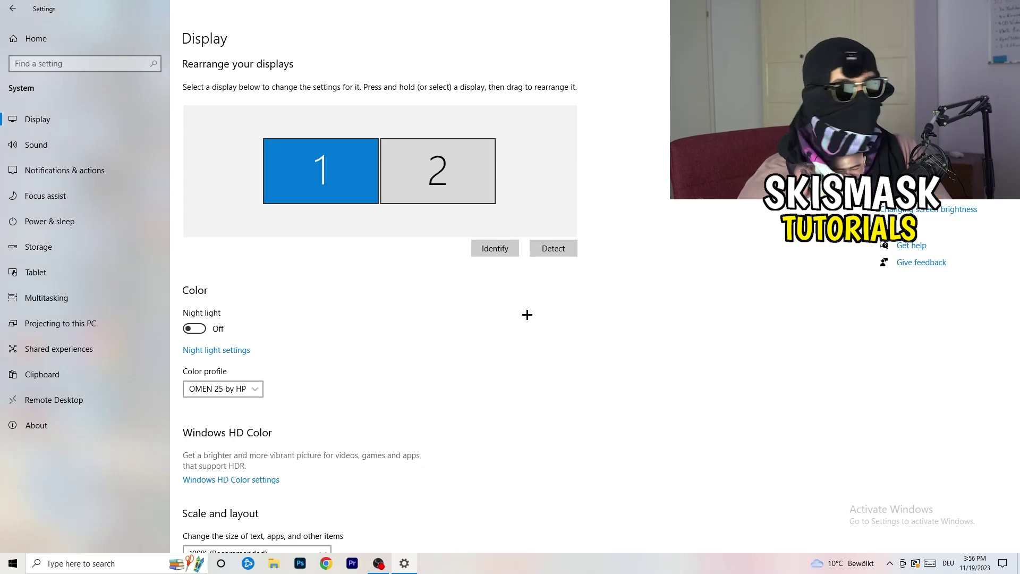
pyautogui.scroll(-5, 372, 260)
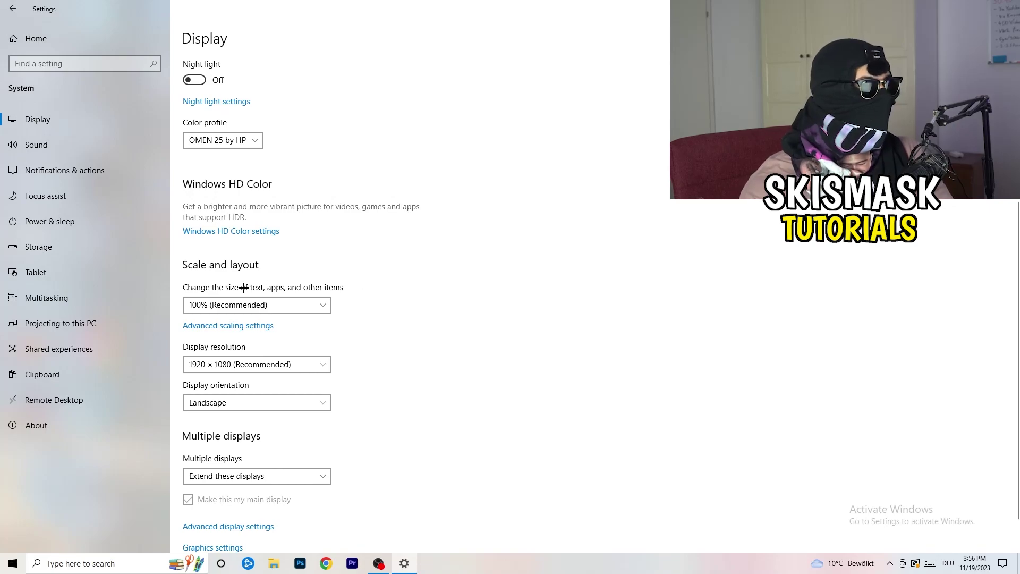
pyautogui.scroll(-1, 263, 288)
pyautogui.click(275, 325)
pyautogui.click(499, 287)
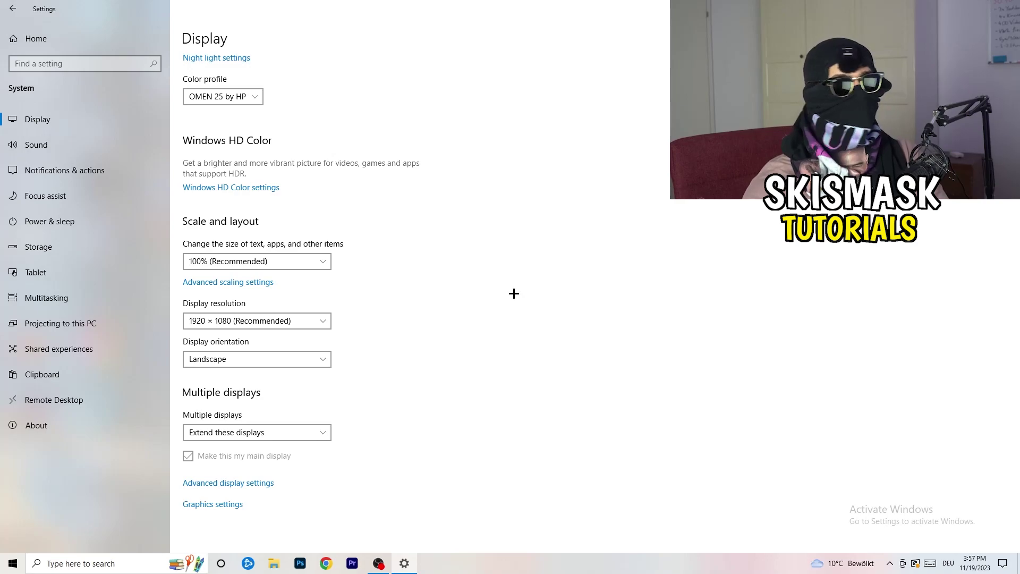
# Open the Power Options from Power & sleep, review the preferred and additional power plans, and close that window
pyautogui.click(68, 222)
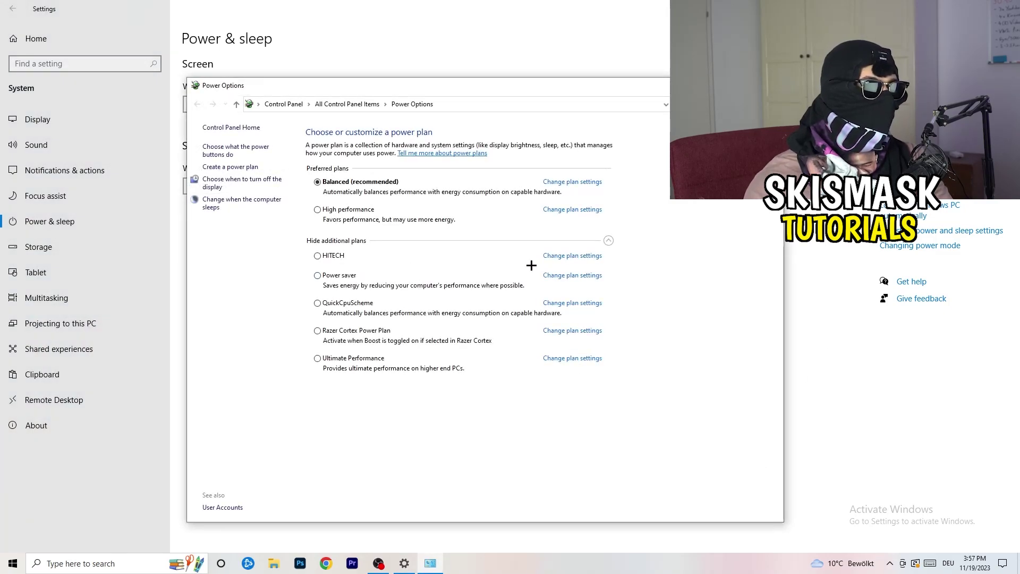
pyautogui.click(609, 240)
pyautogui.click(608, 241)
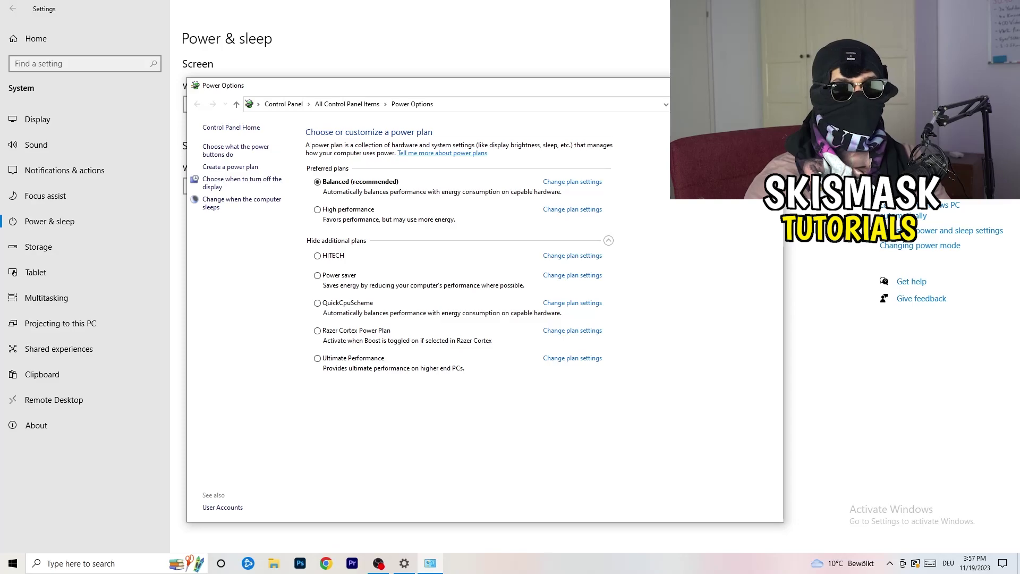
pyautogui.click(772, 85)
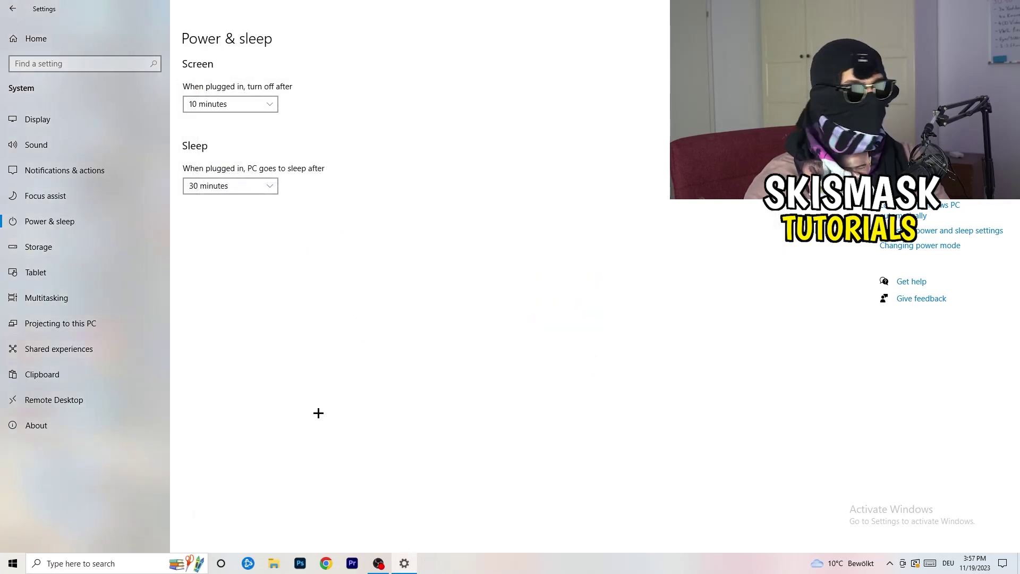
# Open the Storage Sense configuration from the Storage settings, review its cleanup options, and close Settings
pyautogui.click(63, 247)
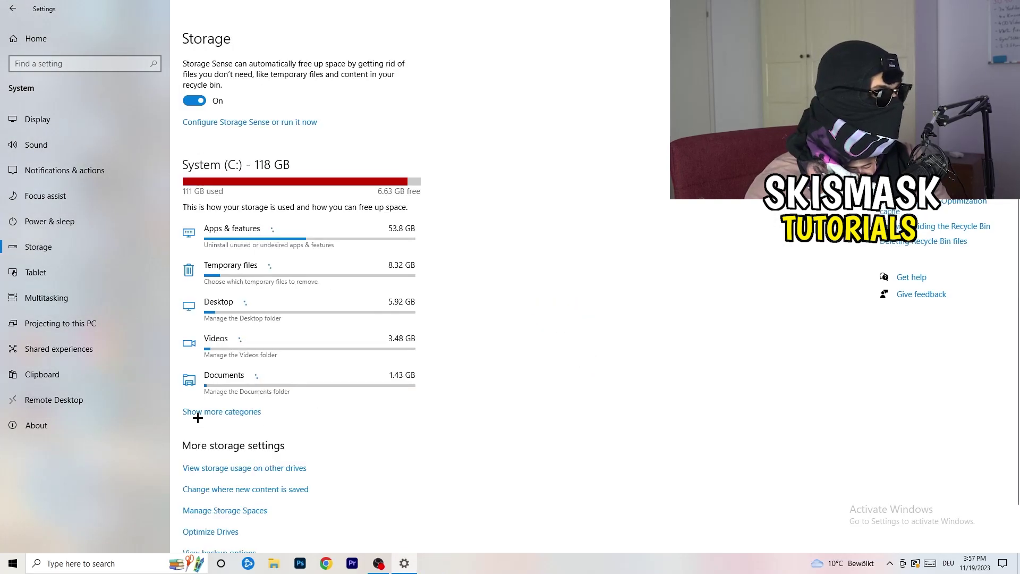
pyautogui.click(227, 124)
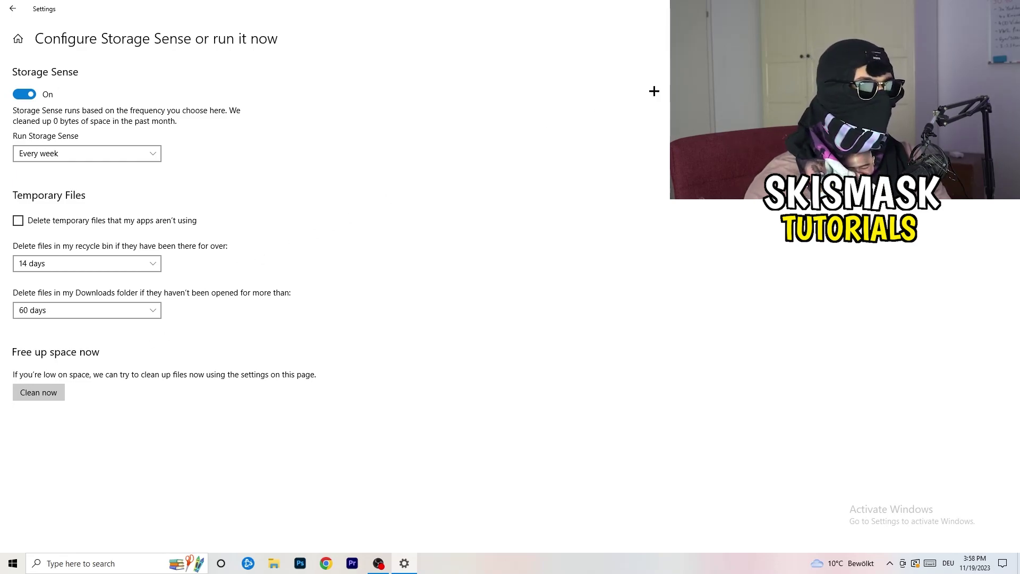
pyautogui.hotkey('alt', 'F4')
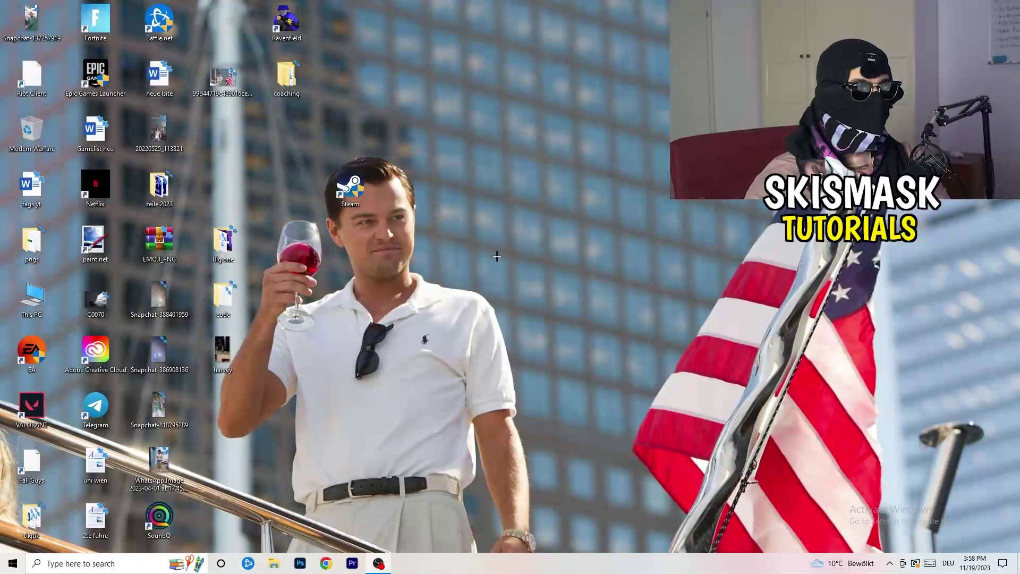